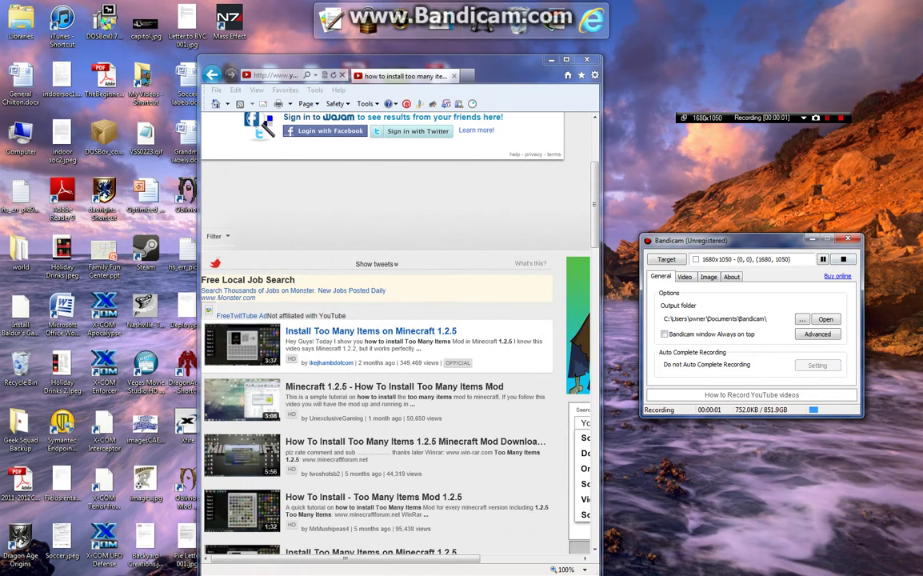
Step: Open the video "Minecraft 1.2.5 - How To Install Too Many Items Mod", paused and with its full description expanded
click(394, 386)
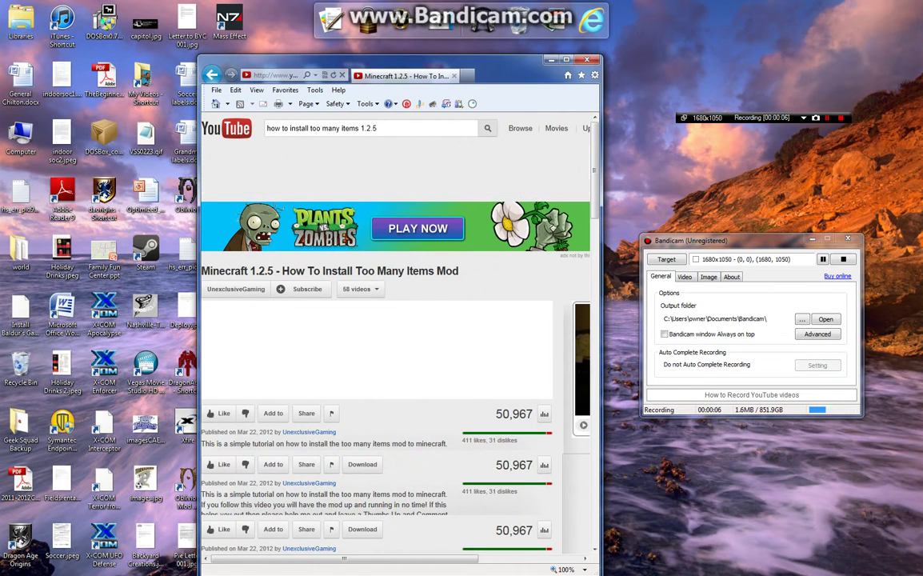
scroll(392, 336, down, 15)
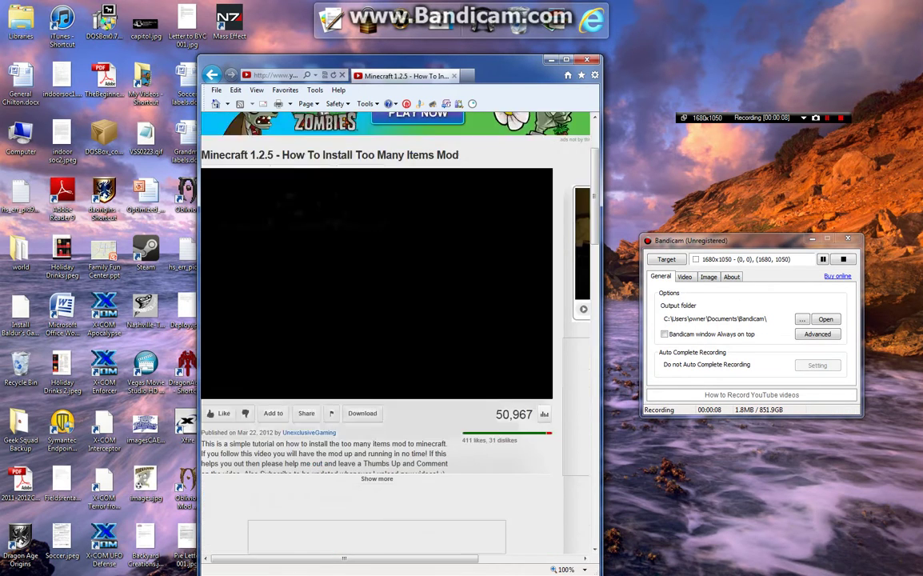
scroll(392, 336, up, 15)
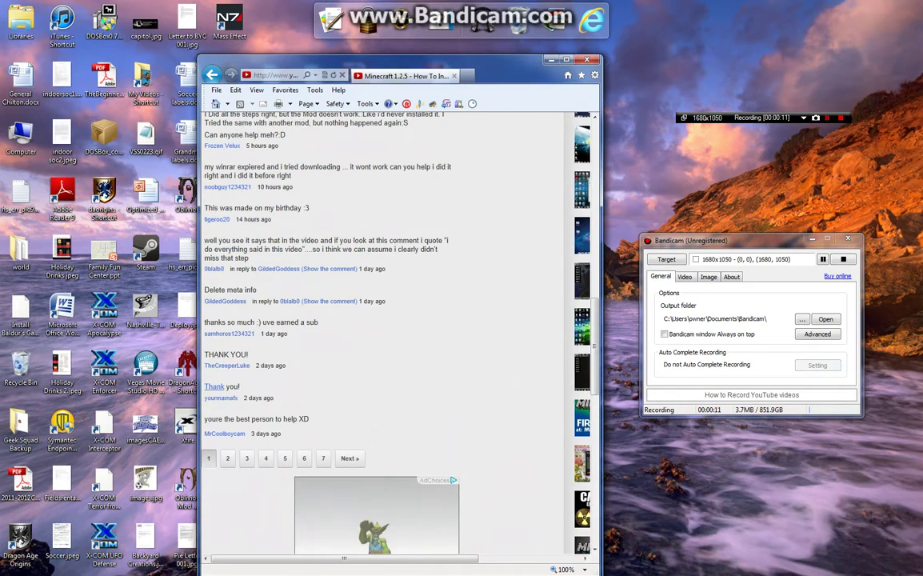
scroll(392, 336, up, 1)
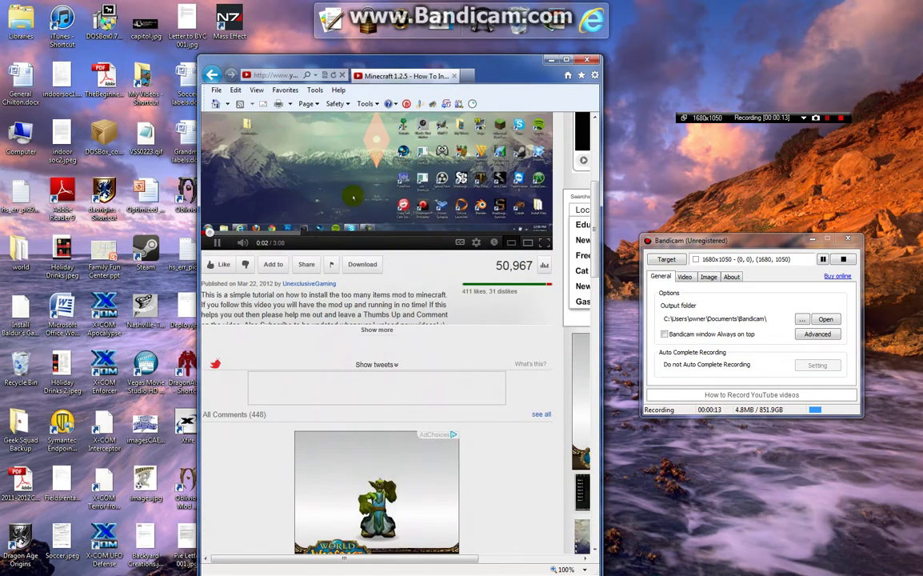
click(386, 184)
click(380, 330)
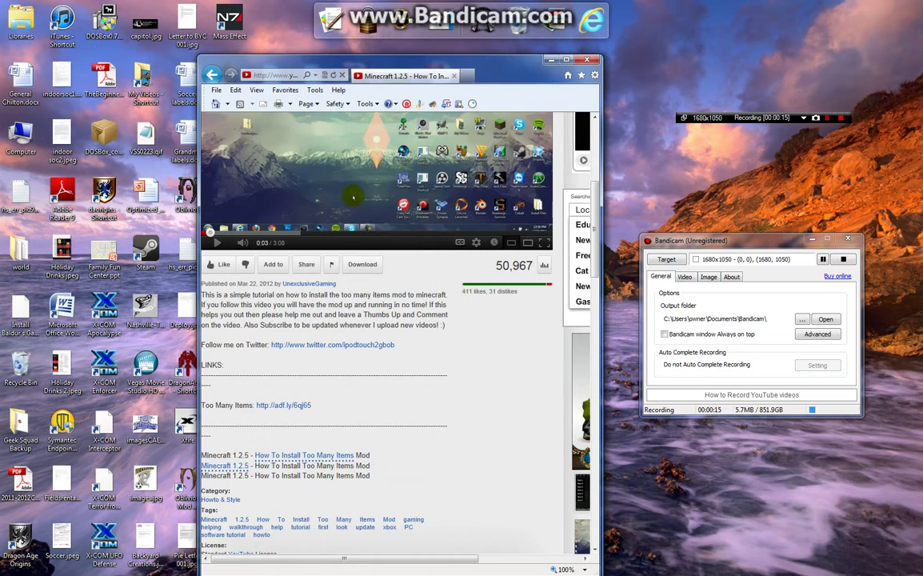
Step: Download TooManyItems2012_03_30_1.2.5pre.zip to the desktop through the description's adf.ly link and close the browser window
click(283, 405)
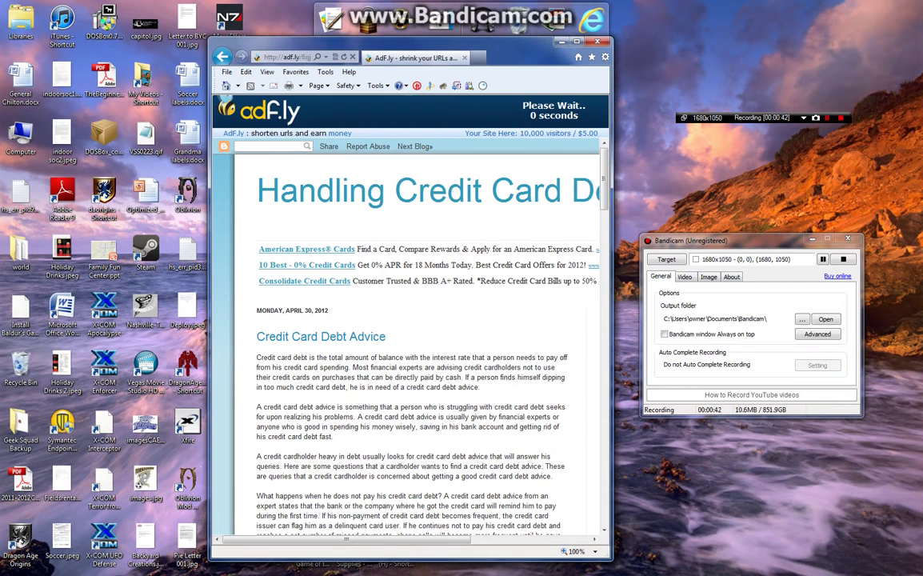
click(560, 112)
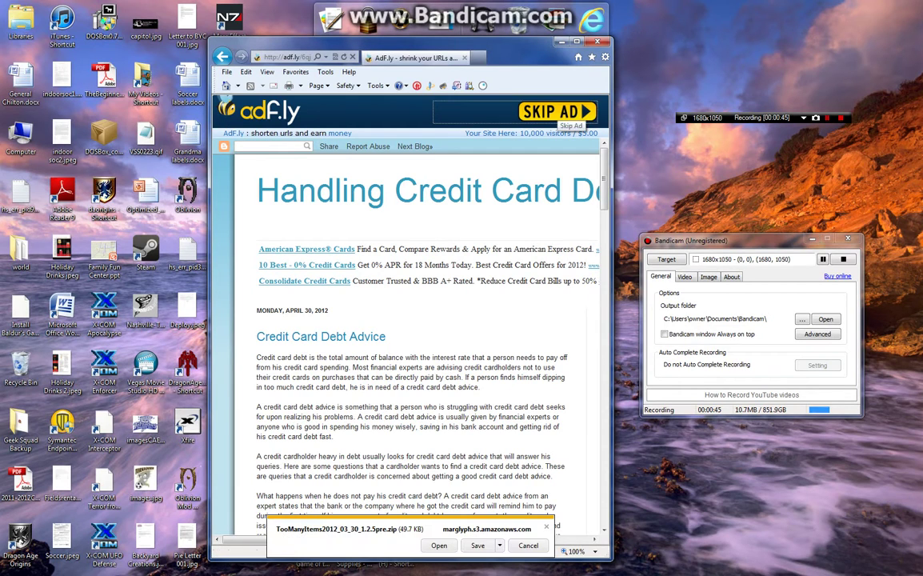
click(500, 546)
click(535, 535)
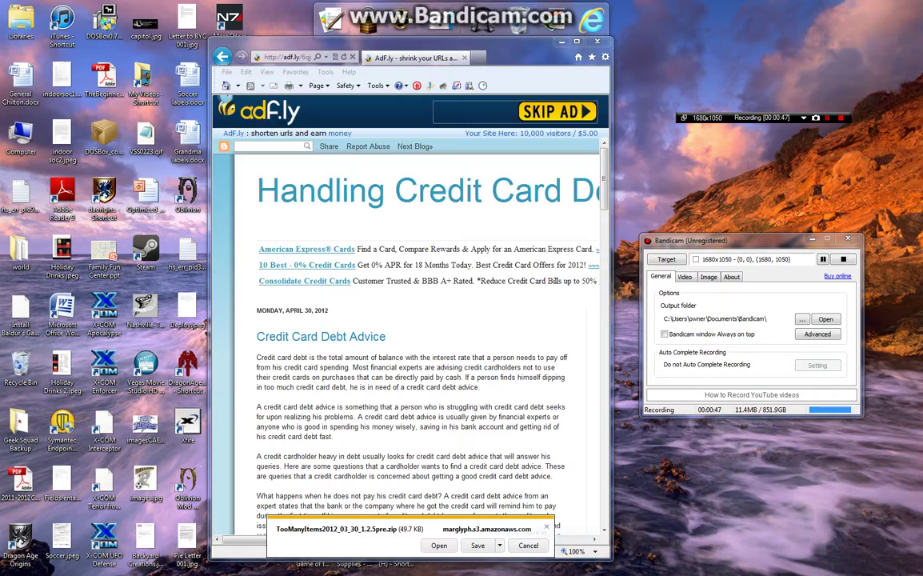
click(581, 307)
click(598, 41)
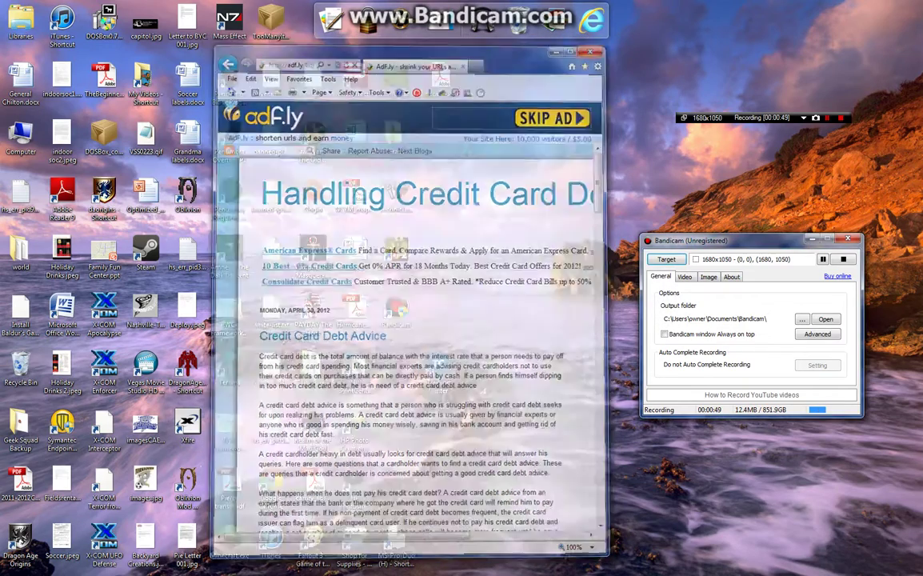
drag(271, 20, 439, 137)
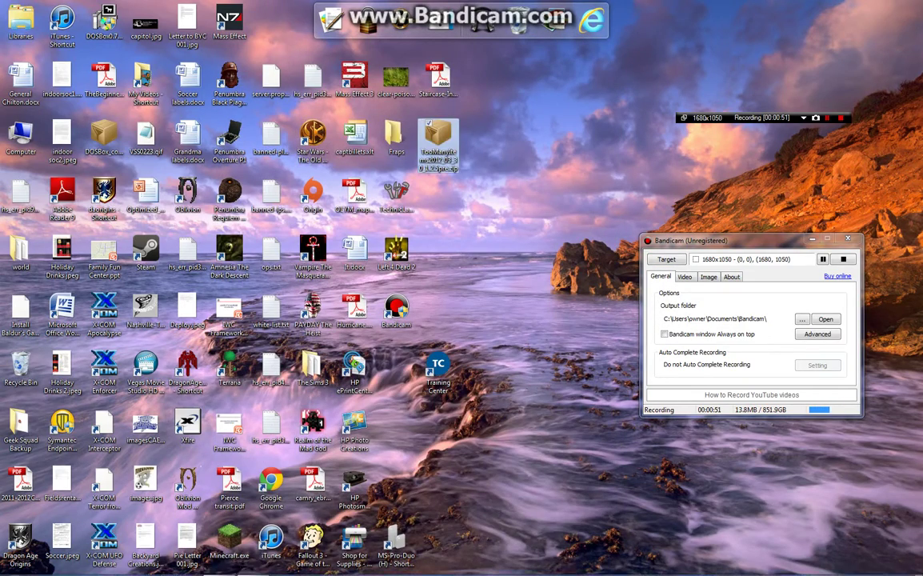
Step: Open the appdata folder with the Windows Run command
key(super)
text(run)
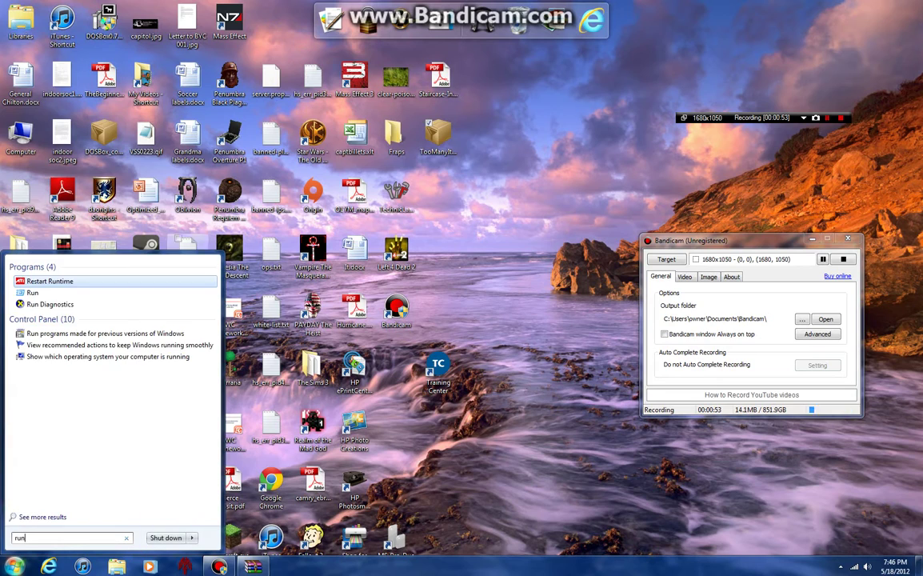
key(Down)
key(Return)
text(appdata)
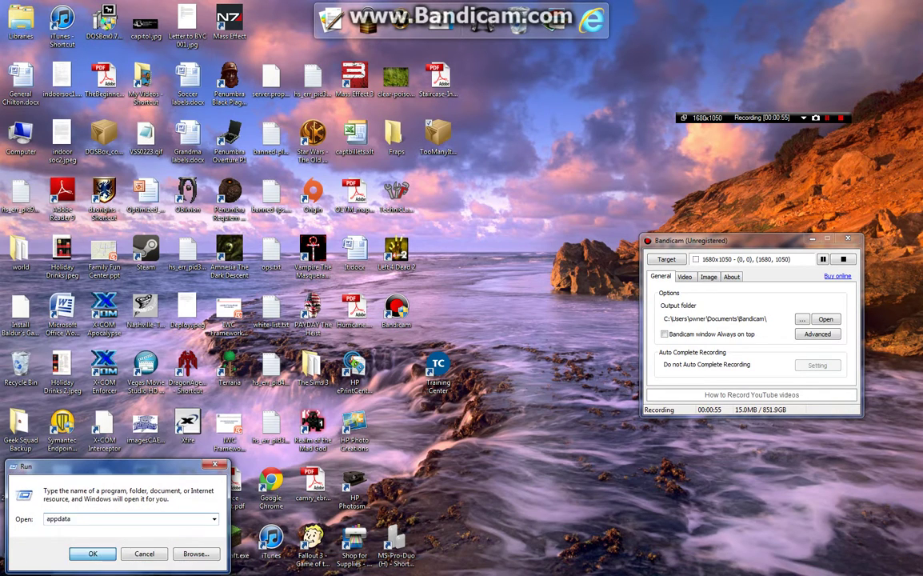
key(Return)
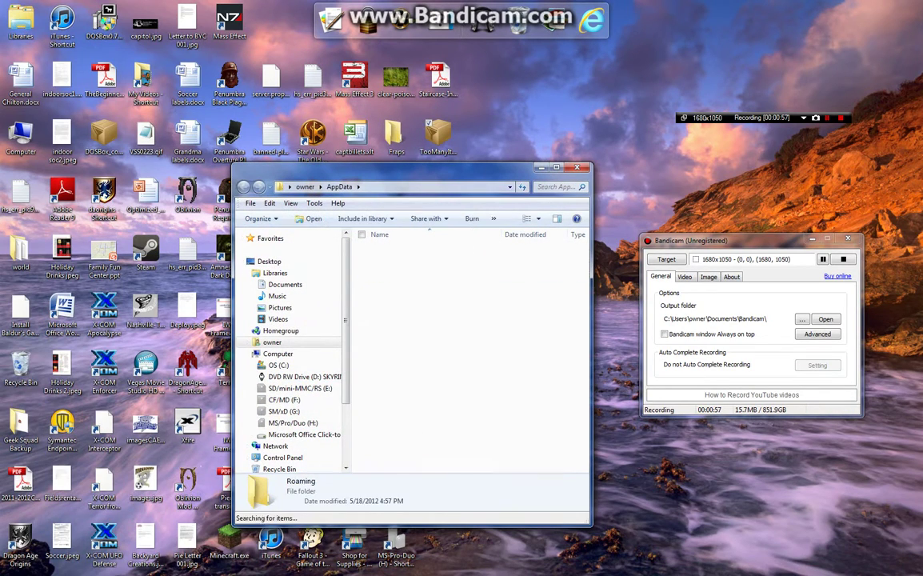
Step: Open minecraft.jar from Roaming\.minecraft\bin in WinRAR, leaving only the archive window open
double_click(397, 250)
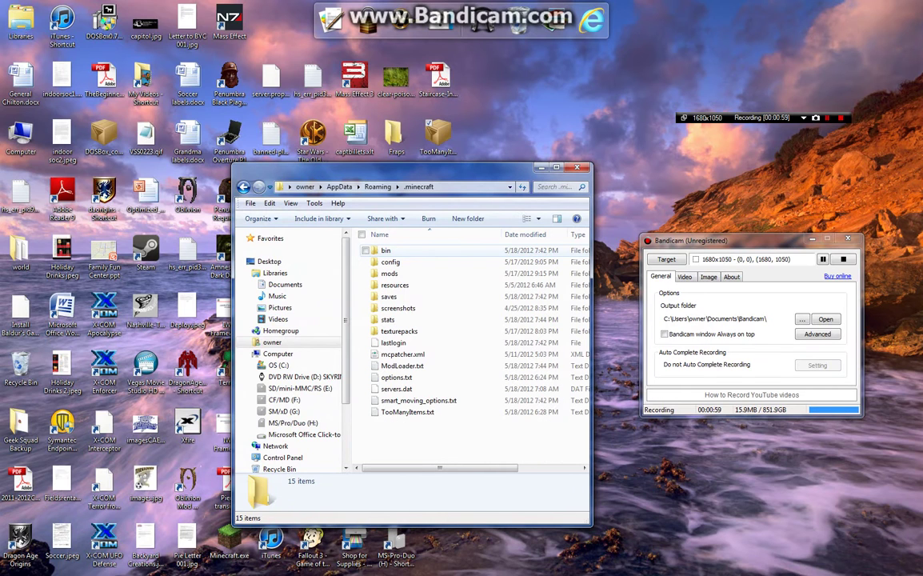
double_click(390, 250)
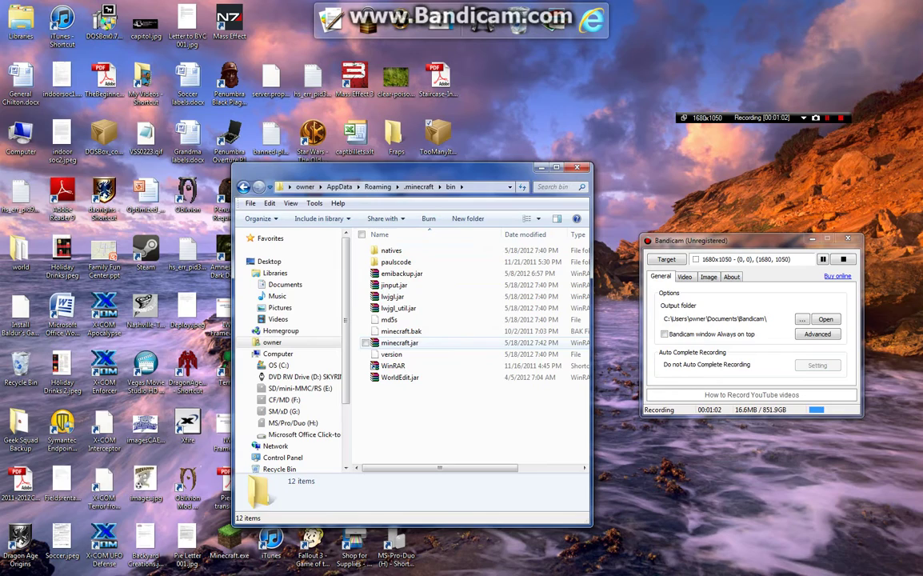
key(Return)
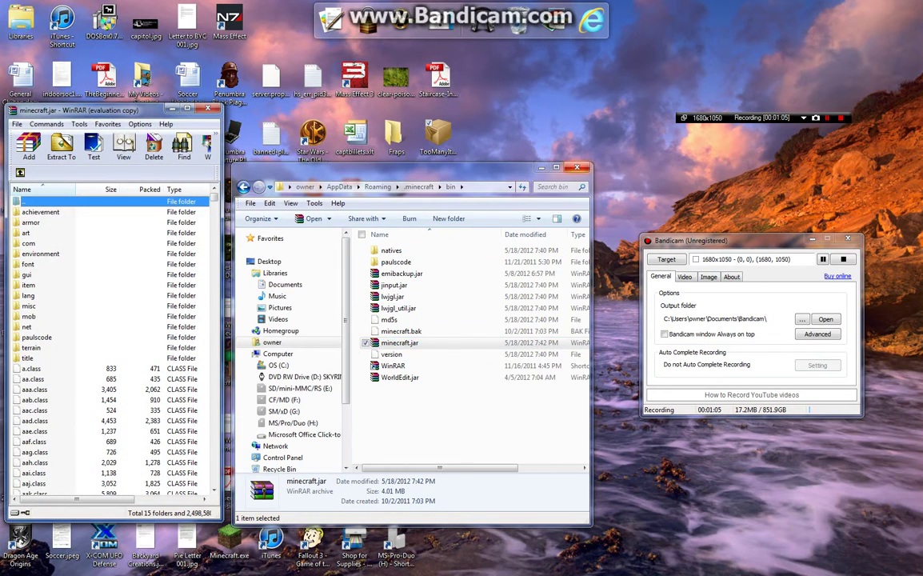
click(576, 167)
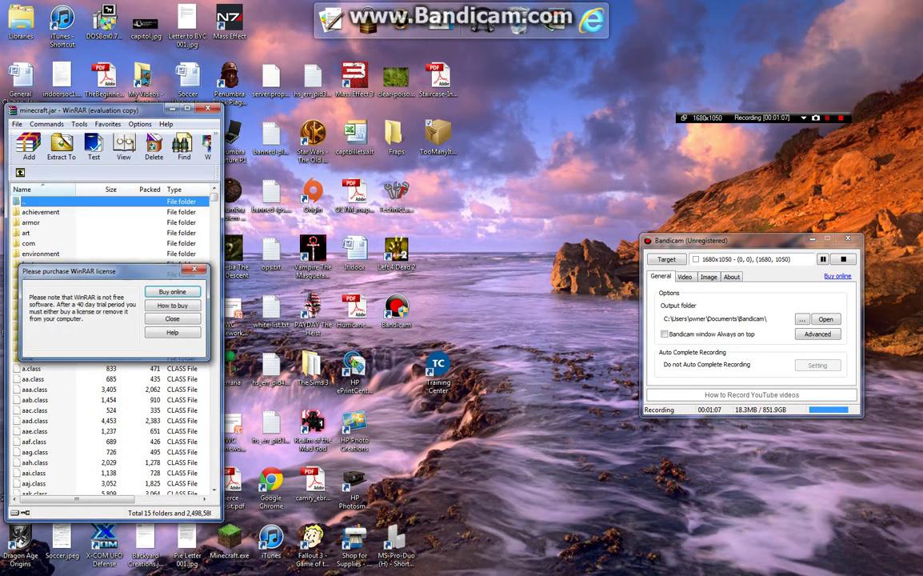
click(194, 268)
Step: Extract the TooManyItems zip into a new folder under Music\Playlists\Kingdom Hearts without overwriting existing files
click(438, 138)
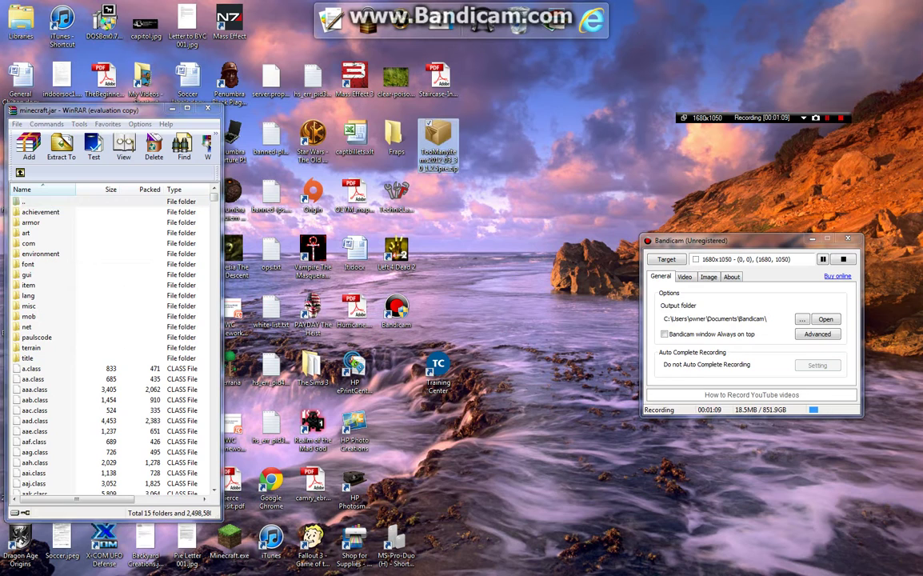
drag(438, 140, 480, 140)
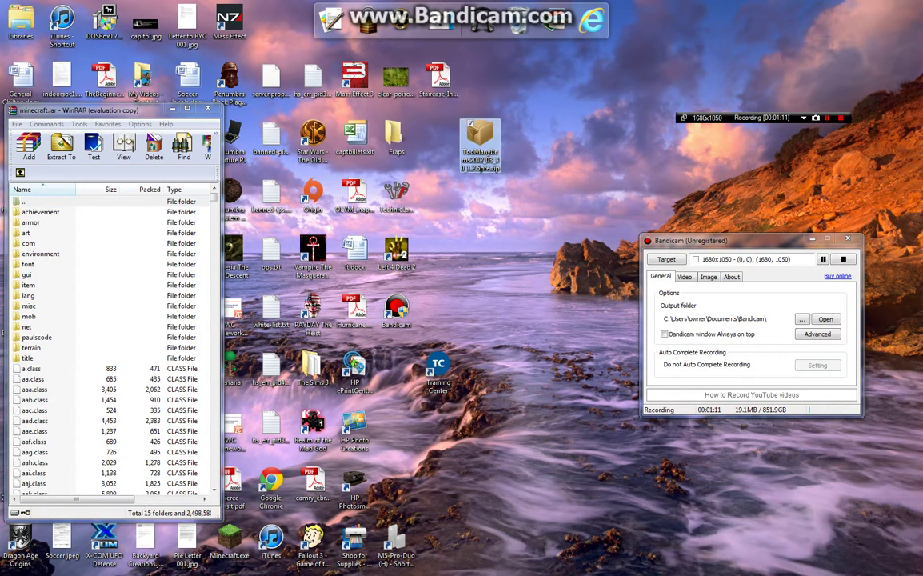
double_click(480, 138)
click(395, 210)
click(429, 214)
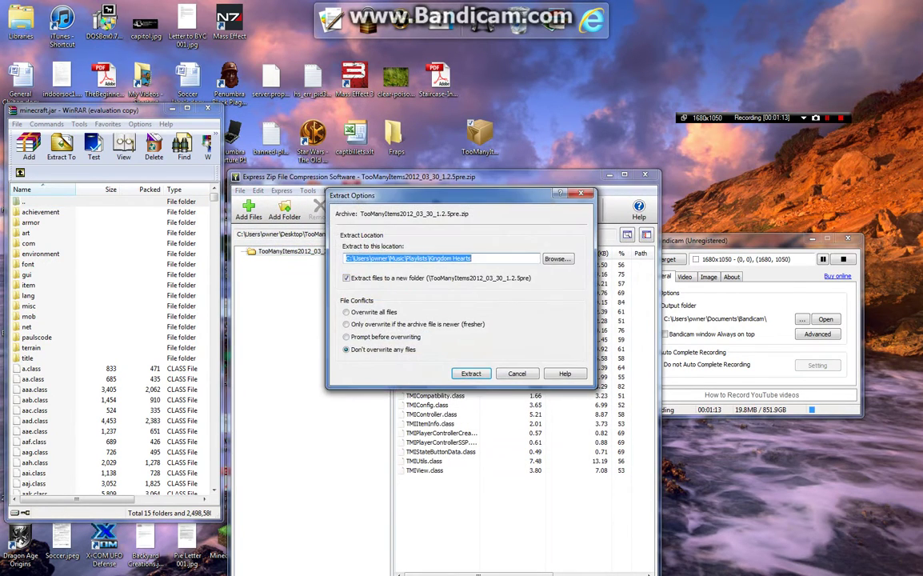
key(Return)
key(Return)
click(645, 175)
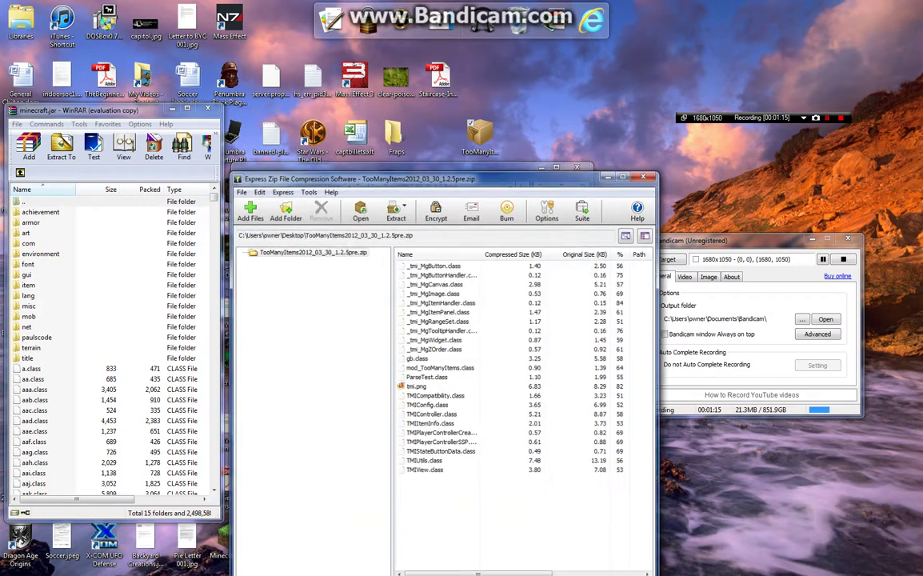
Step: Add all the extracted TooManyItems files to the minecraft.jar archive and close the extracted folder
drag(529, 246, 356, 467)
drag(474, 370, 120, 416)
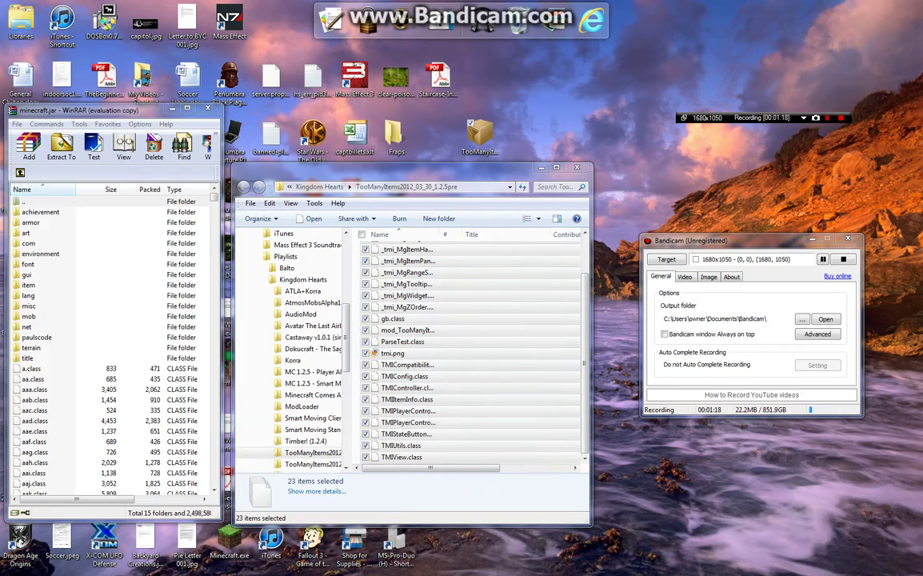
key(Return)
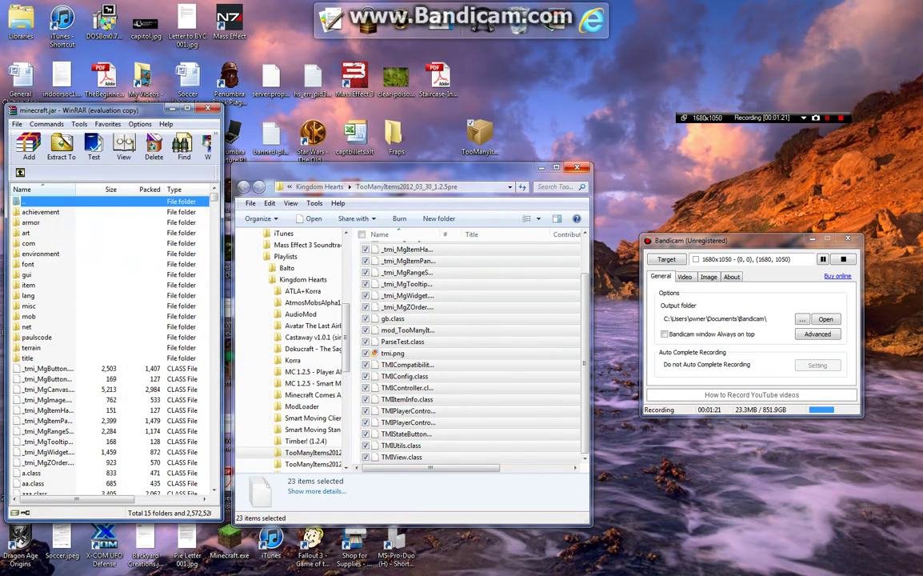
click(576, 167)
Step: Delete the TooManyItems zip from the desktop and close the minecraft.jar archive
right_click(470, 148)
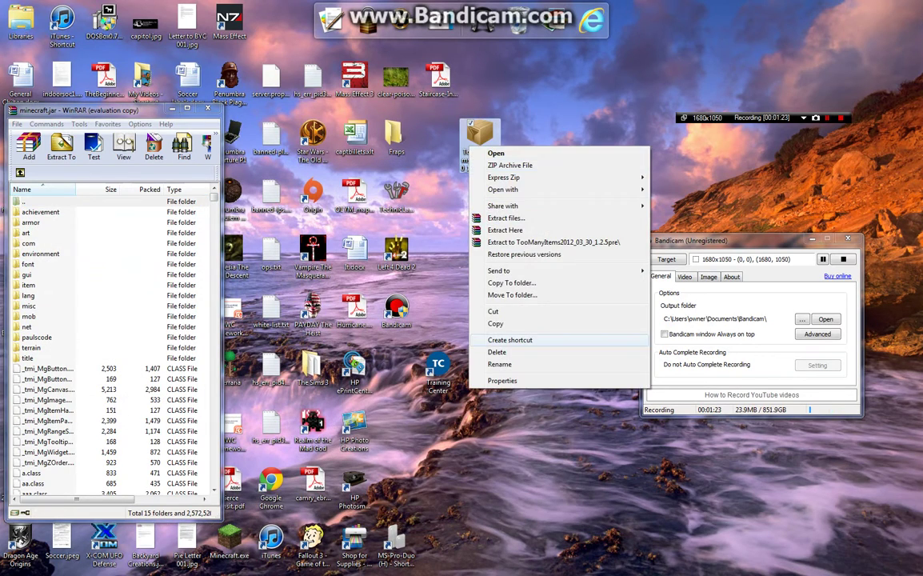
click(497, 352)
click(505, 336)
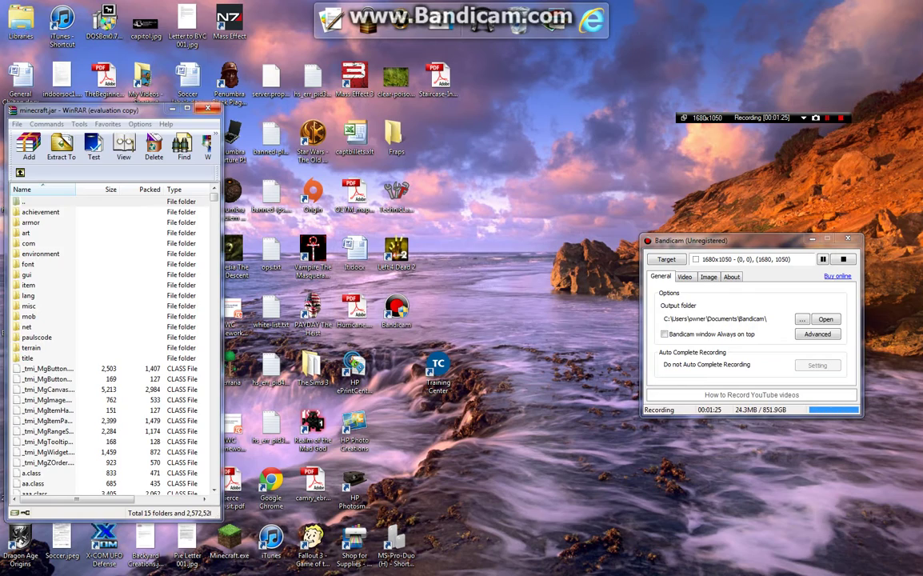
click(208, 109)
Step: Run Minecraft.exe from the desktop and log in with the account password
double_click(229, 539)
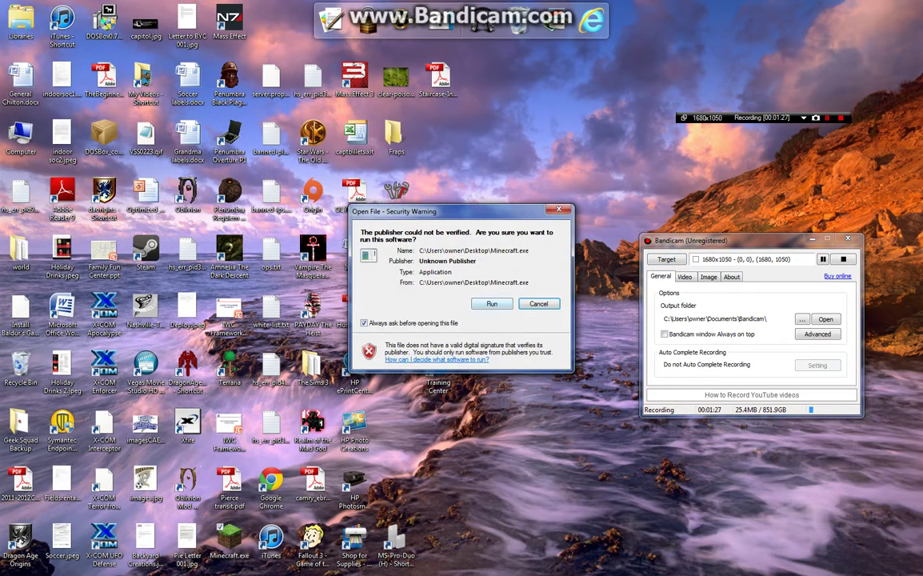
key(Return)
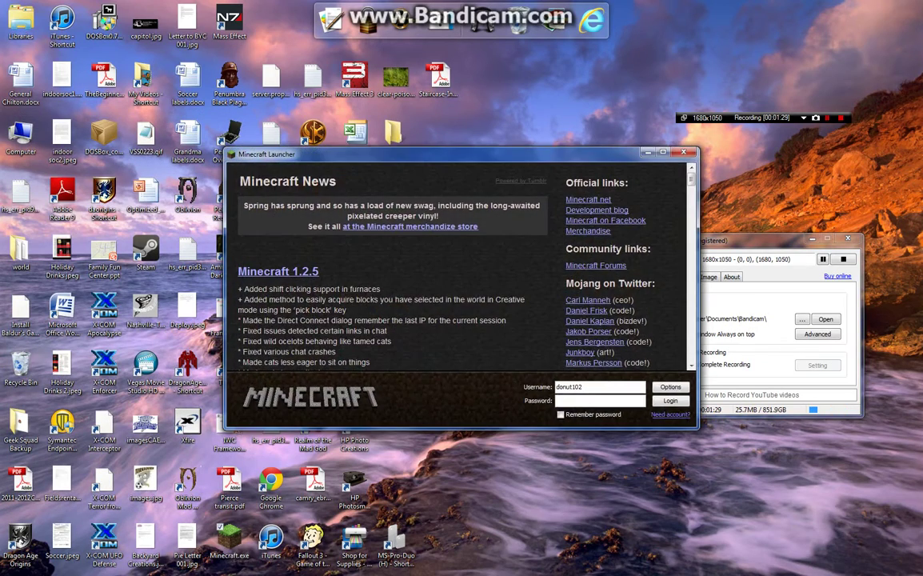
text(••••)
key(Return)
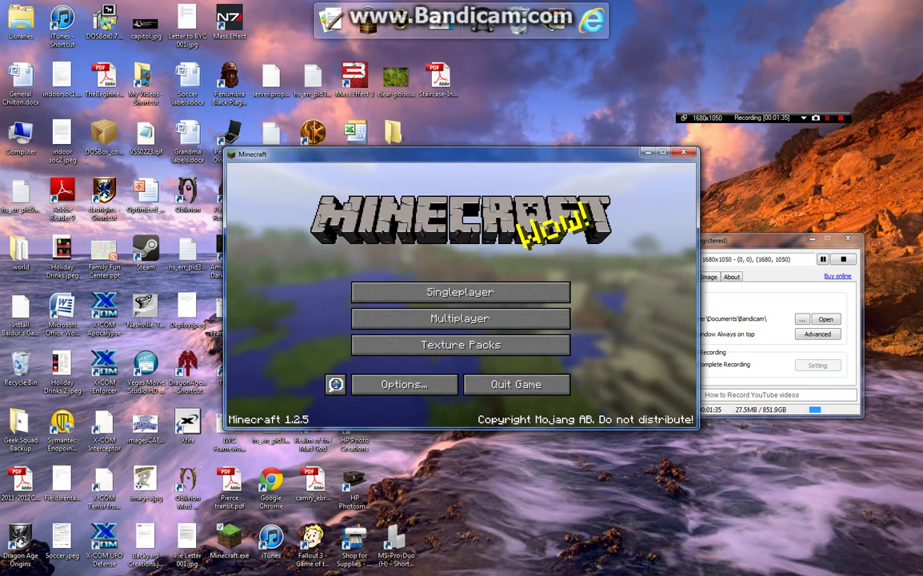
Step: Load the singleplayer world "New World--" and switch it to creative mode with the TooManyItems inventory controls
click(459, 290)
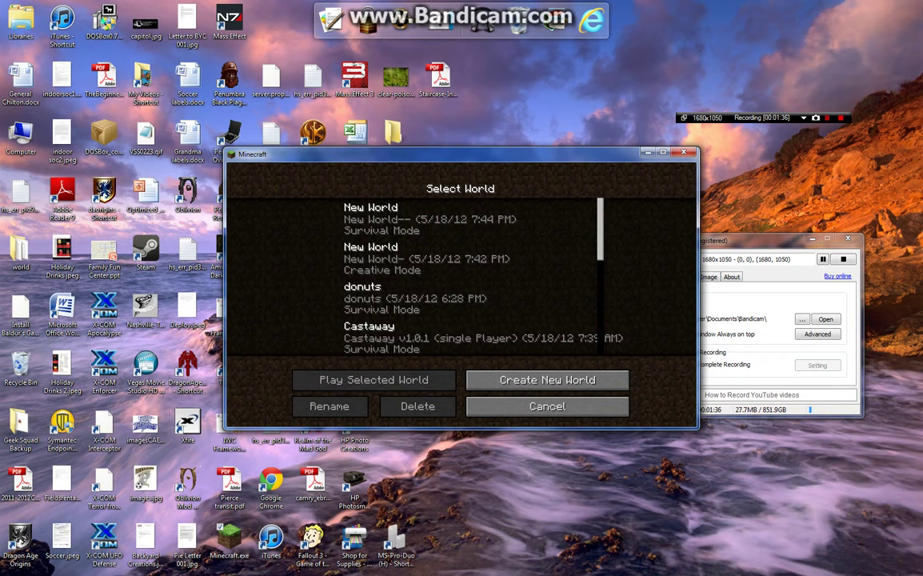
double_click(444, 219)
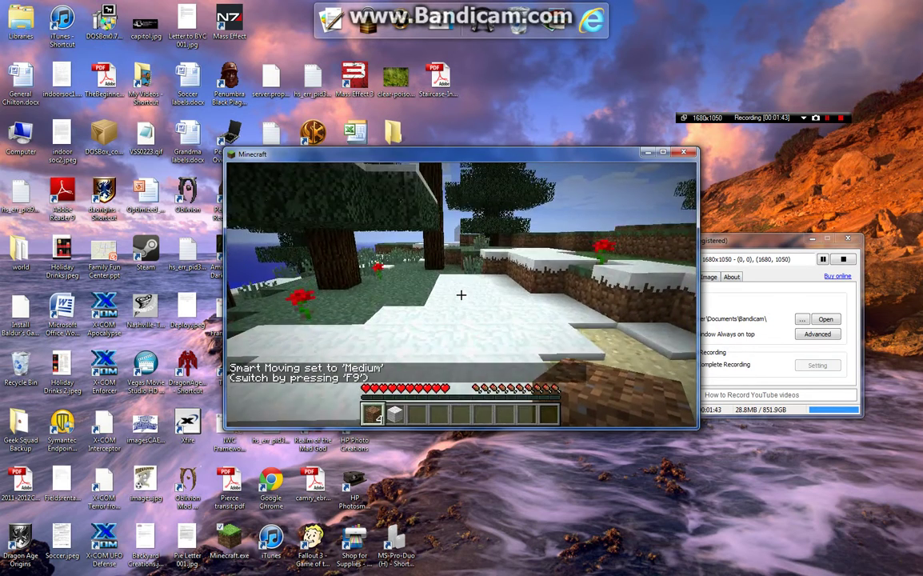
key(e)
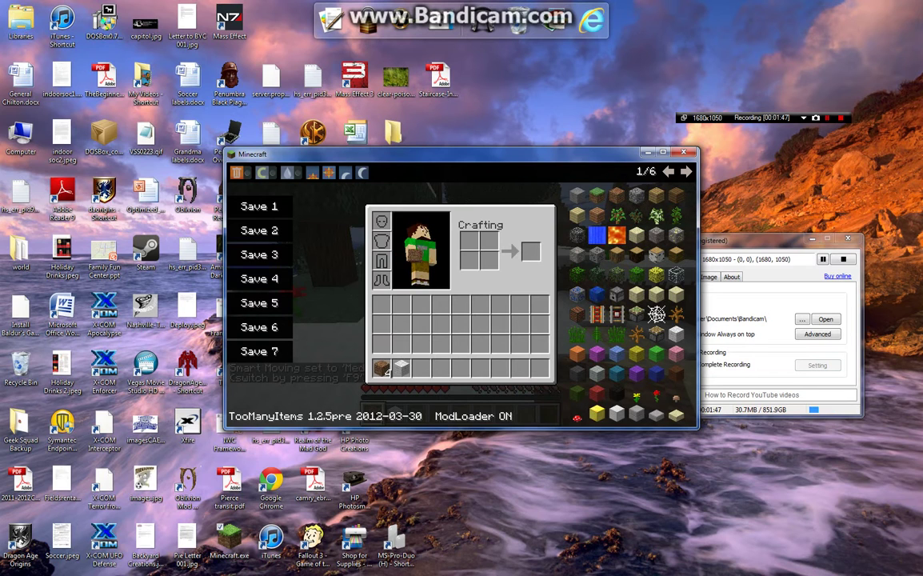
click(263, 172)
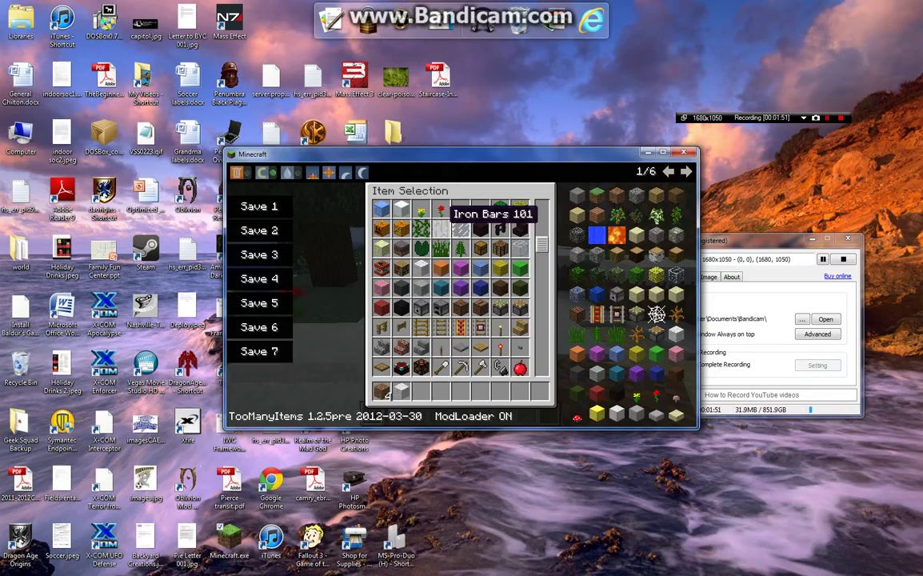
key(e)
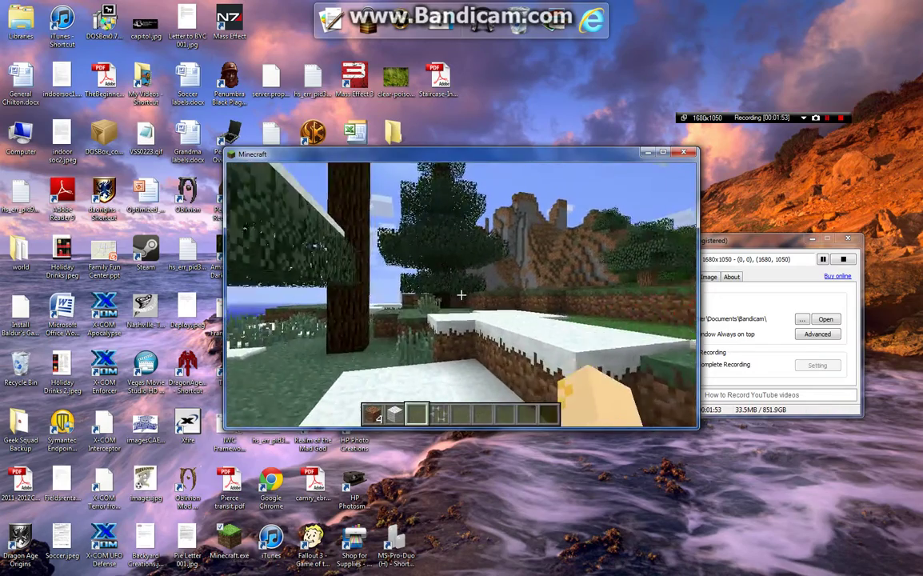
Step: Build a white wool arch on the snowy ground and fit iron bars beneath its beam
right_click(461, 295)
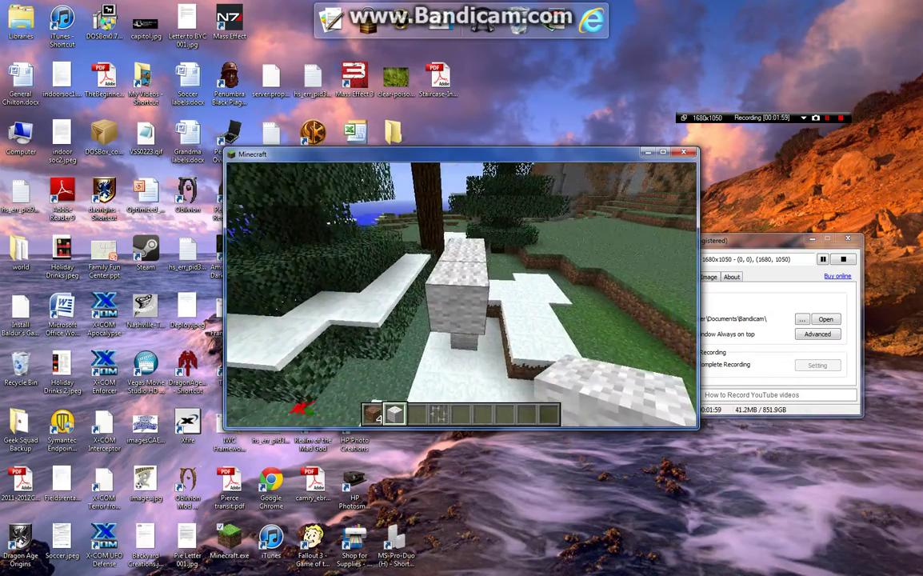
key(w)
scroll(461, 295, down, 1)
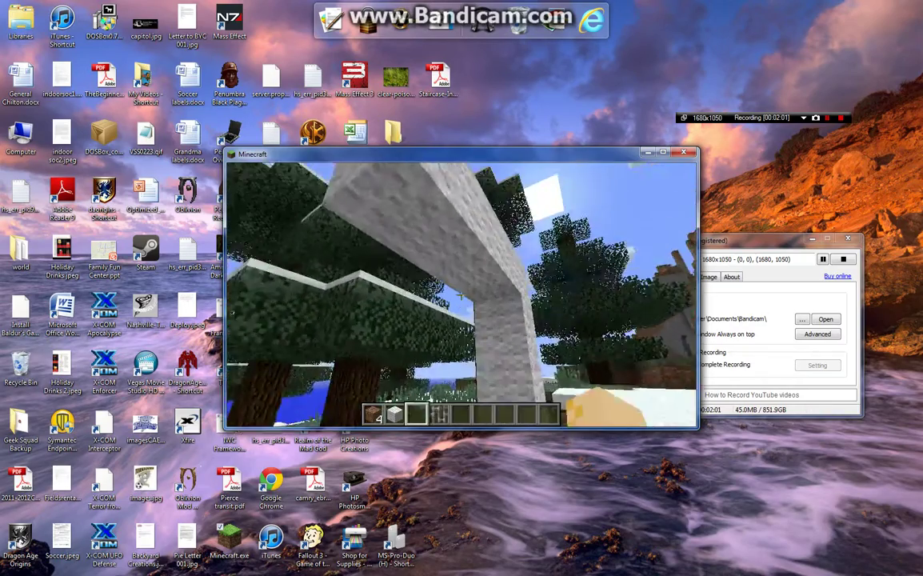
right_click(461, 295)
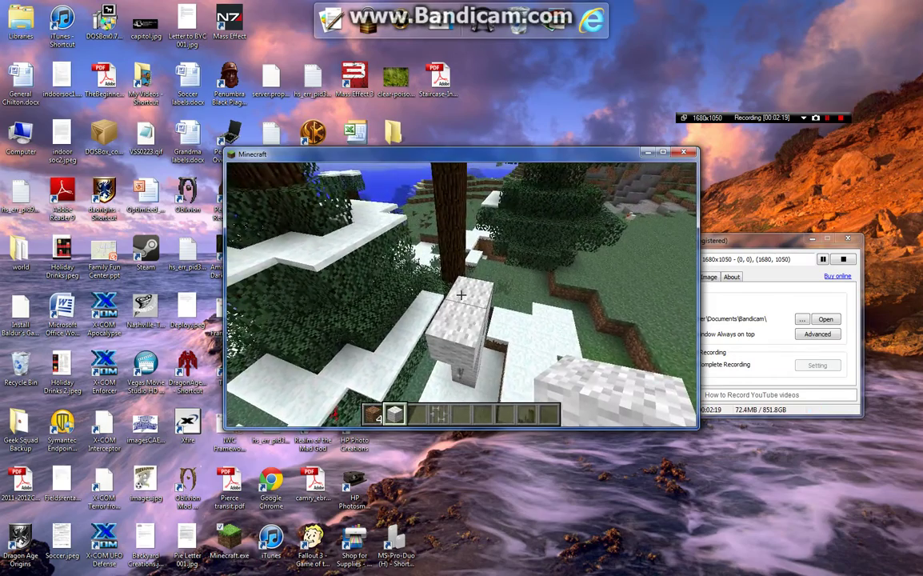
scroll(461, 294, down, 1)
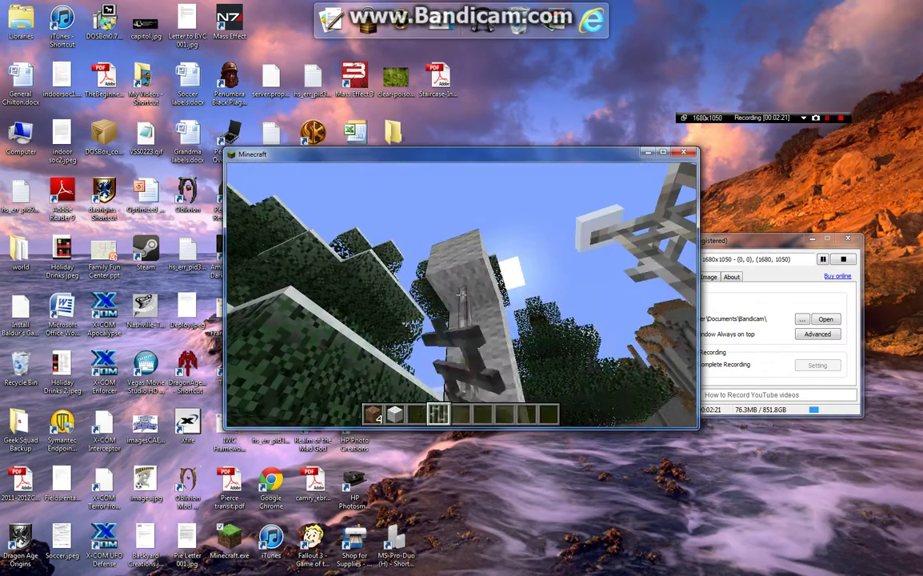
click(460, 294)
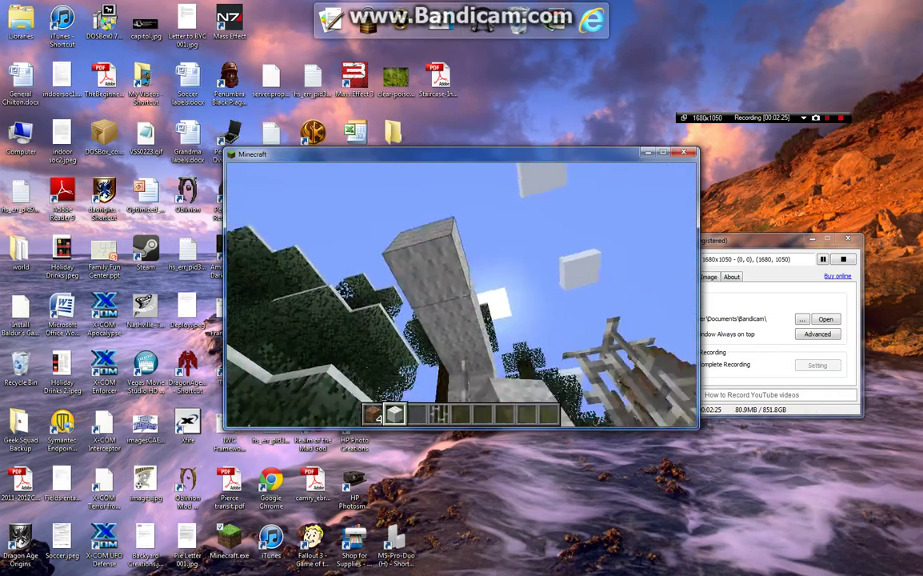
scroll(461, 294, down, 2)
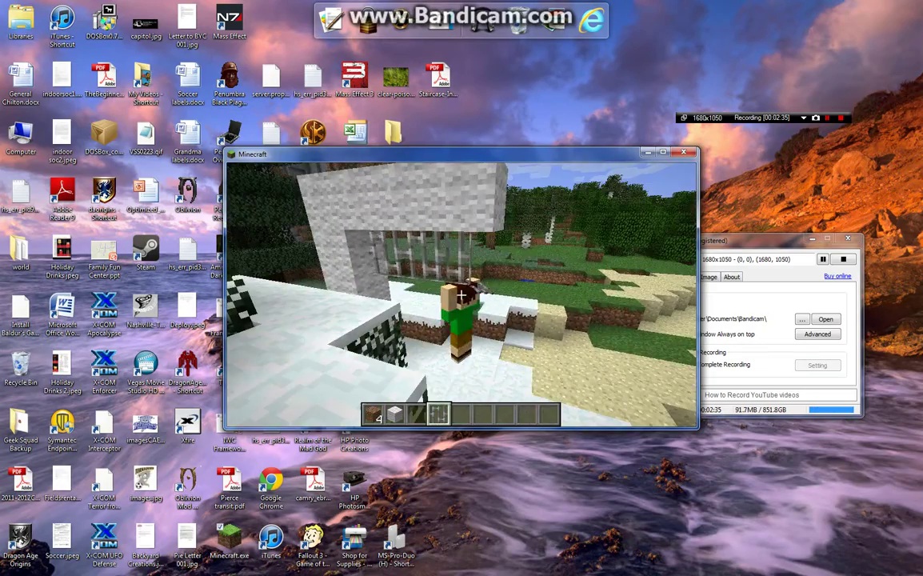
Step: Fly around the beach and woods near the wool arch in third-person view and return to the arch
key(w)
key(w)
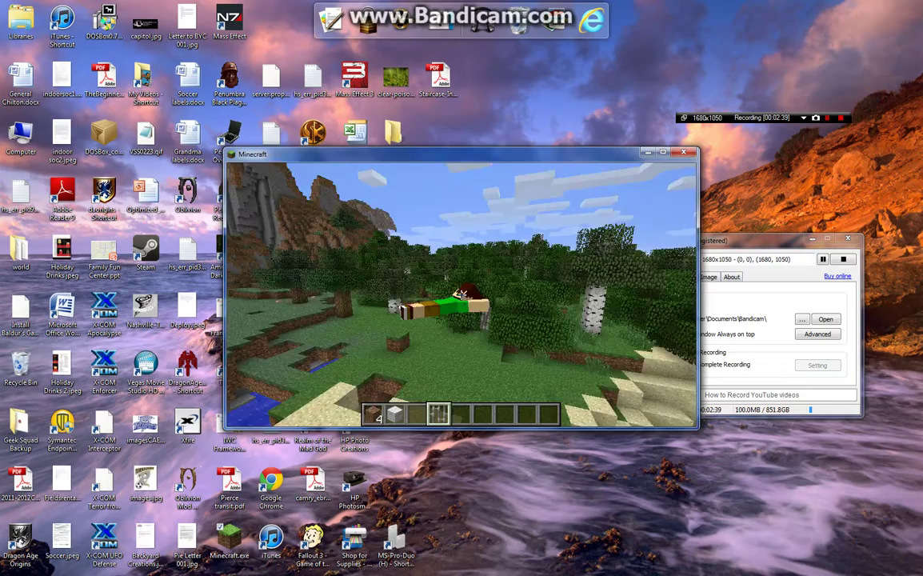
key(w)
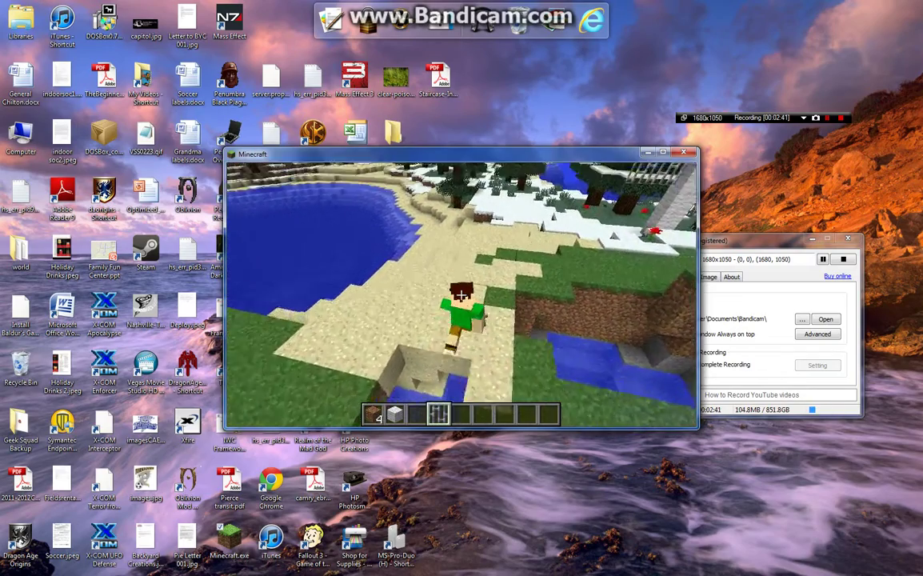
key(w)
key(w)
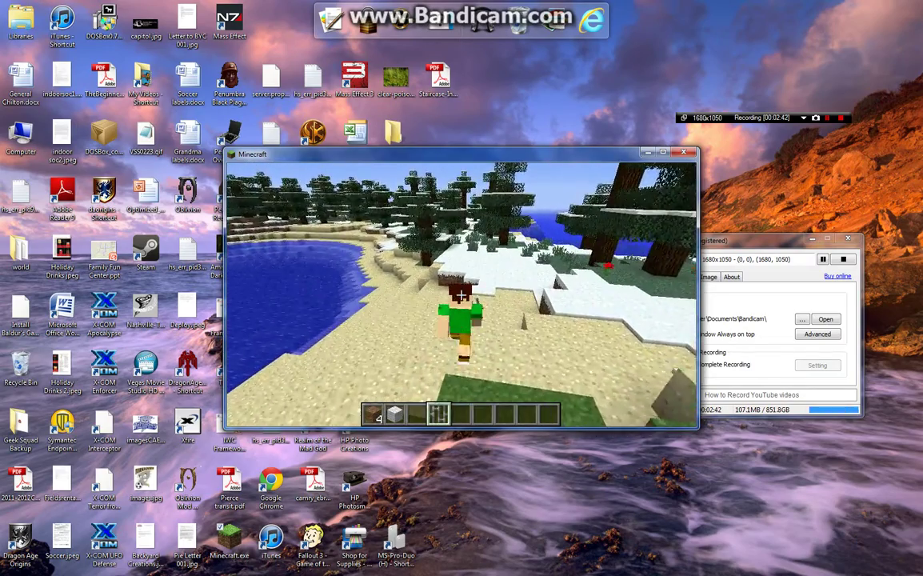
key(w)
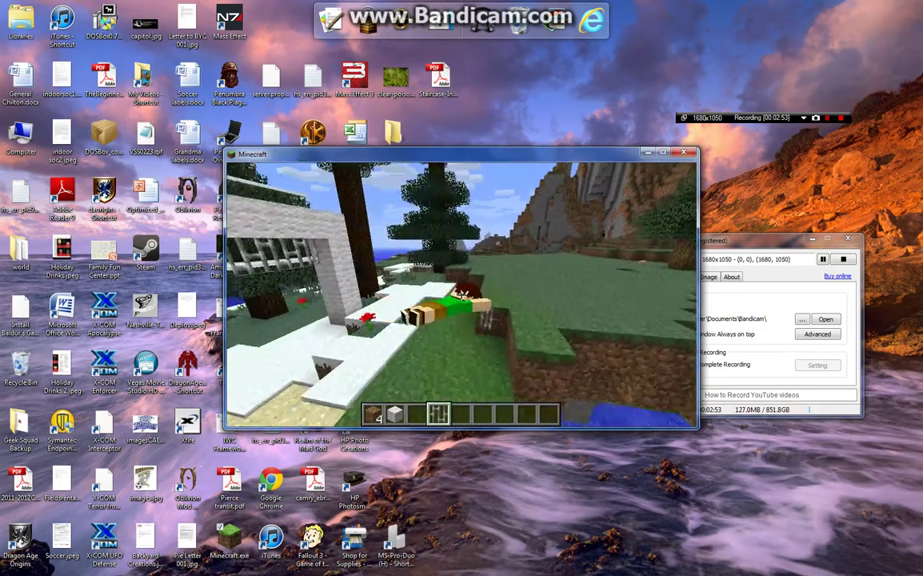
Step: Open the inventory and turn creative mode off with the TooManyItems controls
key(e)
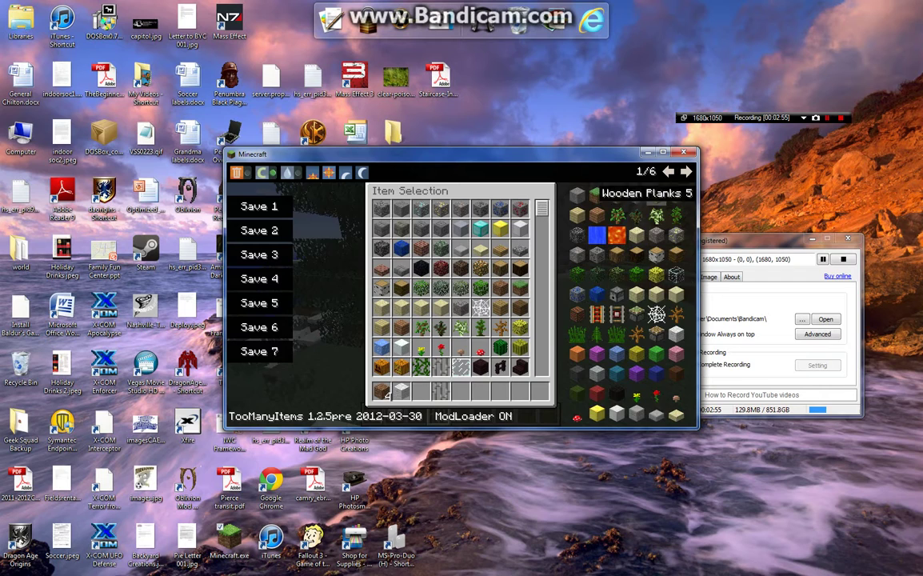
scroll(632, 240, down, 5)
scroll(632, 304, down, 1)
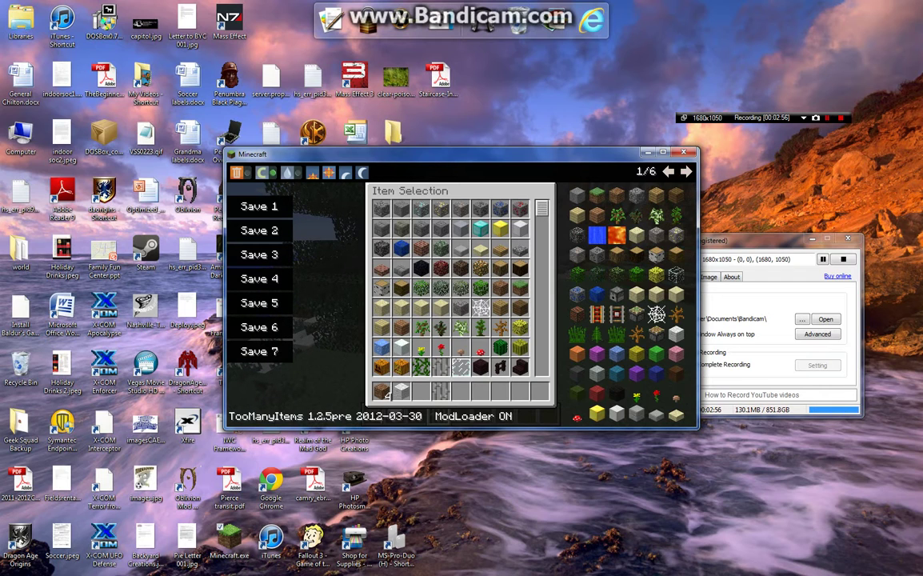
click(262, 173)
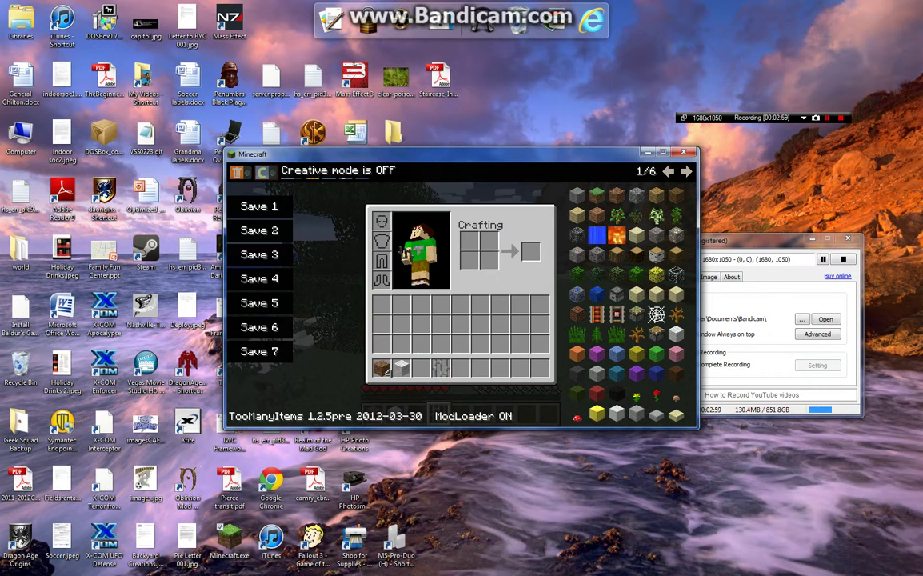
click(262, 173)
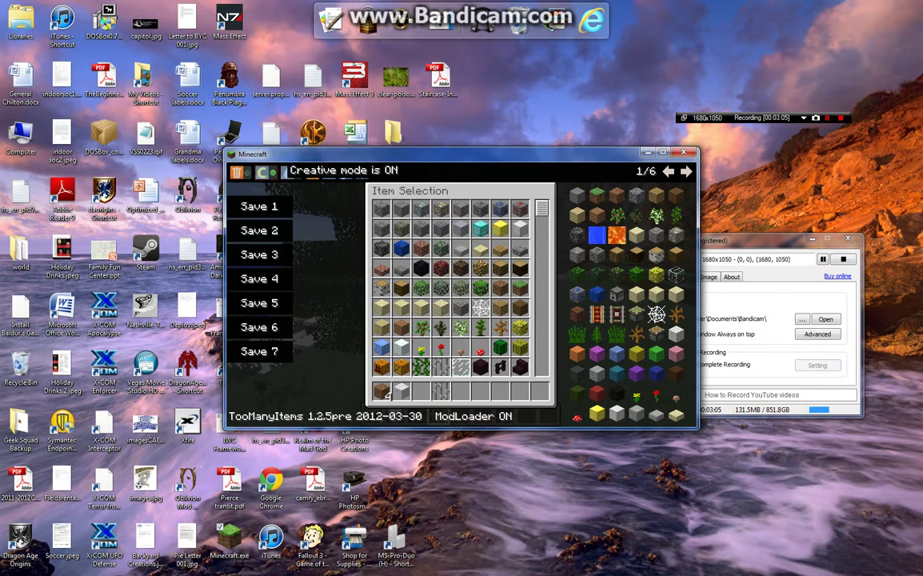
click(261, 173)
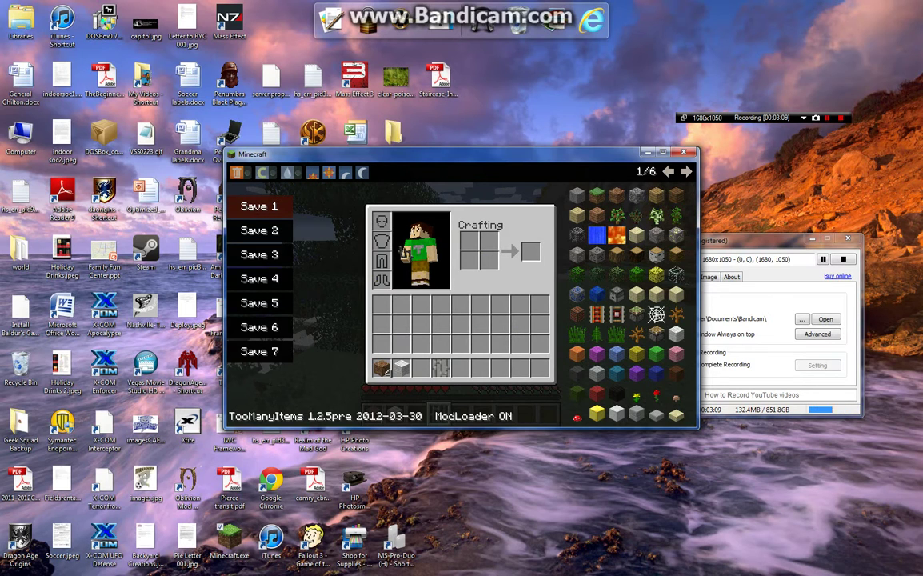
Step: Add a stack of 64 TNT and a stack of 64 diamond blocks from page 2 of the TooManyItems list, then close the inventory
click(687, 172)
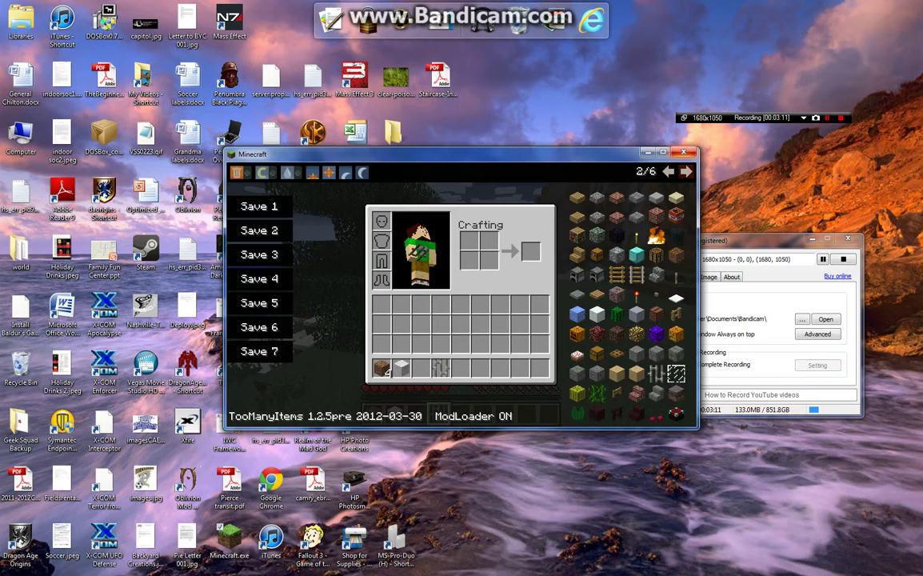
click(687, 172)
click(669, 172)
click(676, 216)
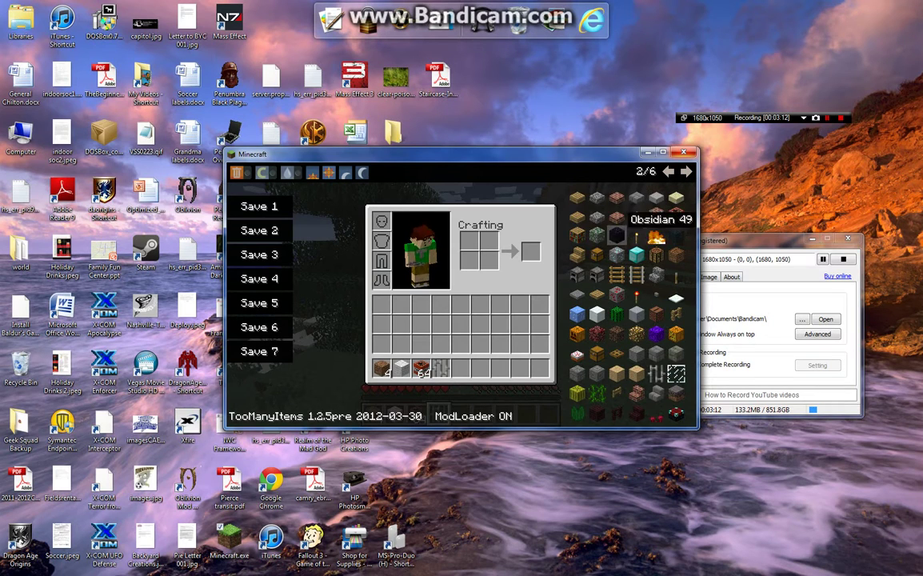
click(636, 254)
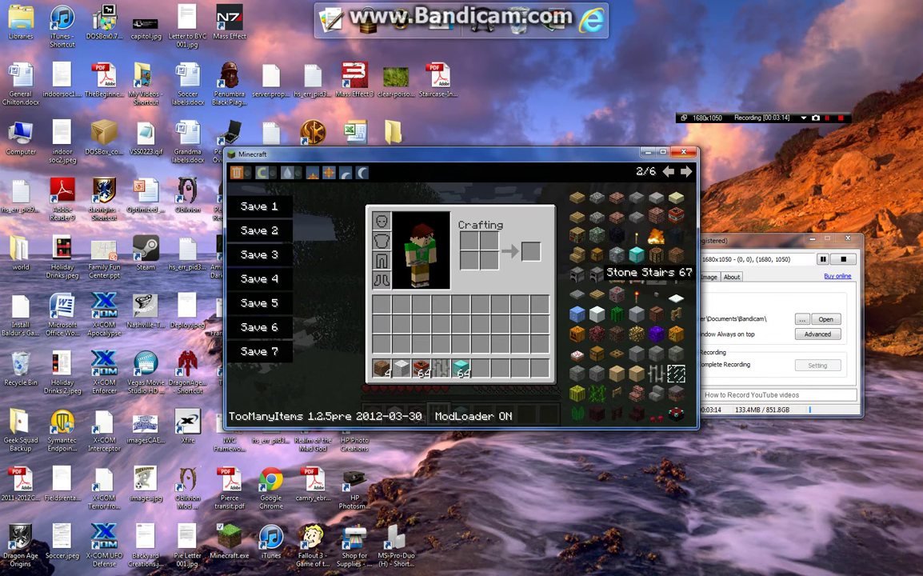
key(e)
Step: Explore the coastal grassland and the stone hollow below the cliffs on foot in survival mode
key(w)
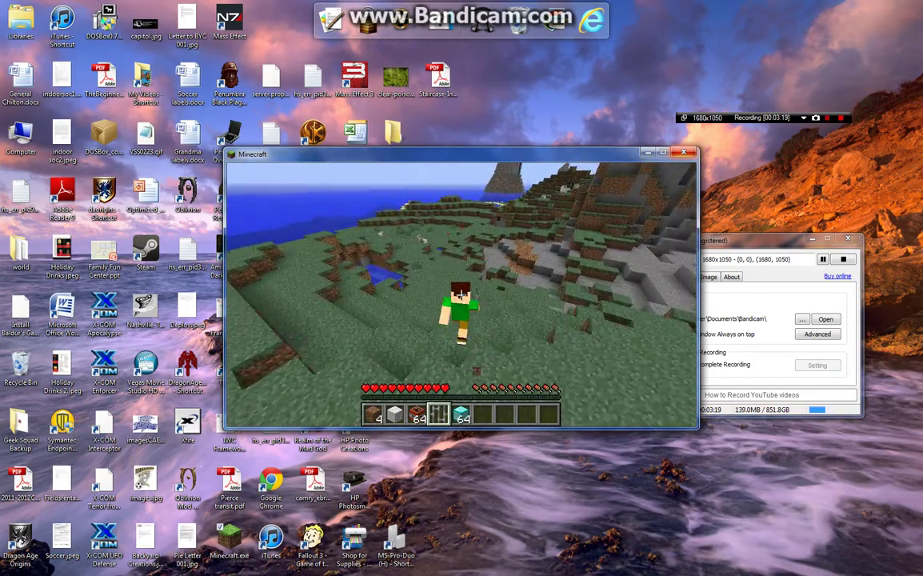
key(w)
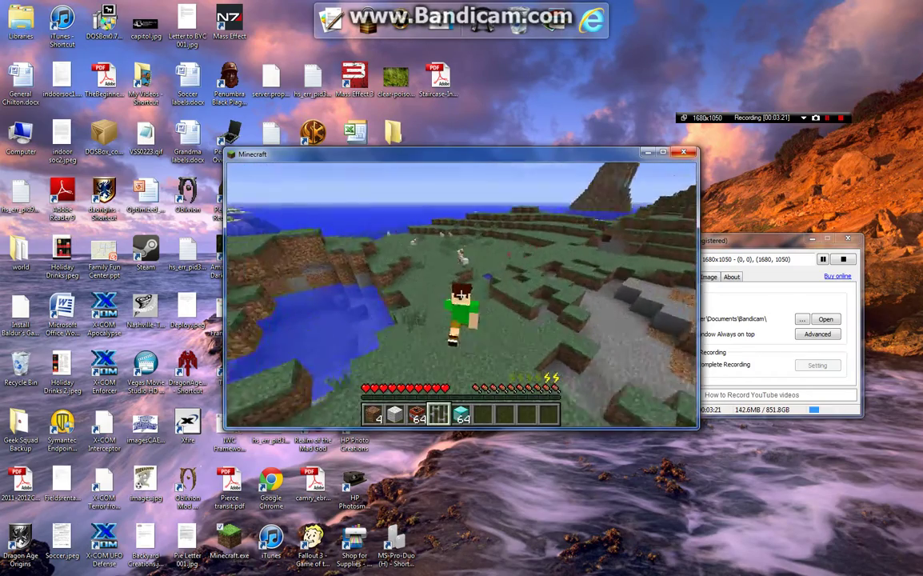
key(w)
key(w)
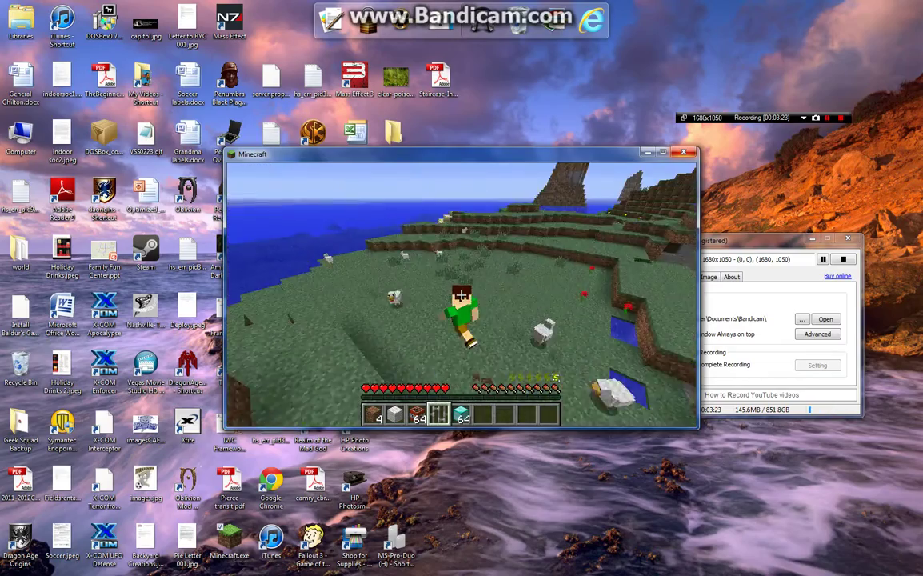
key(w)
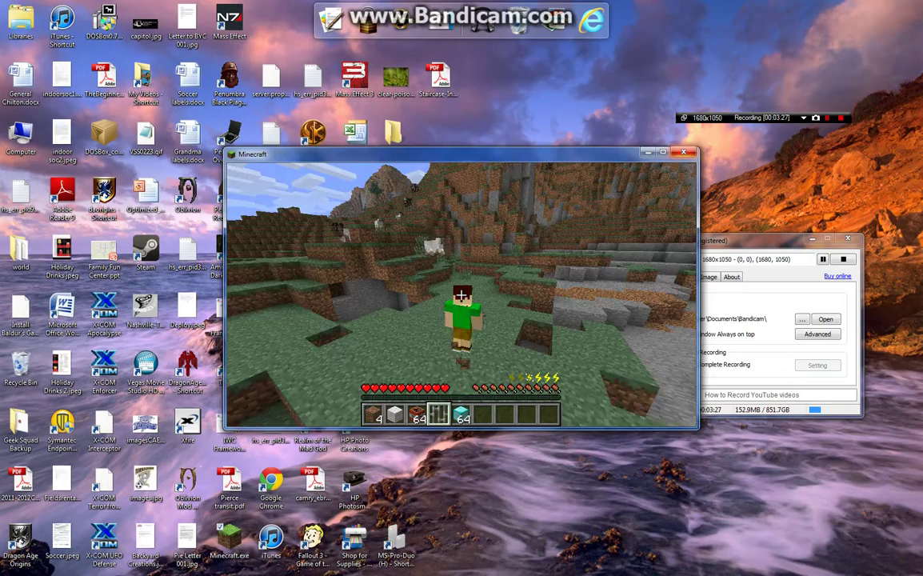
key(w)
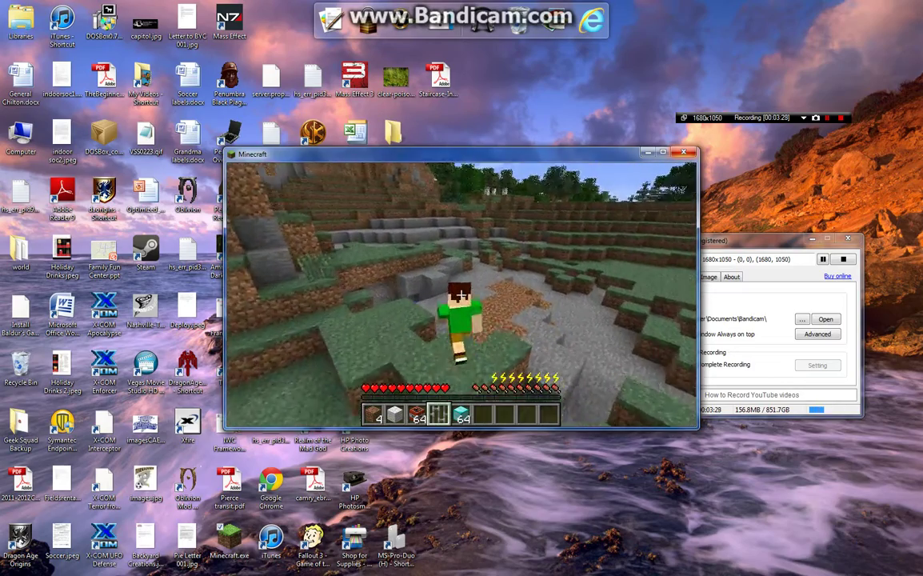
key(w)
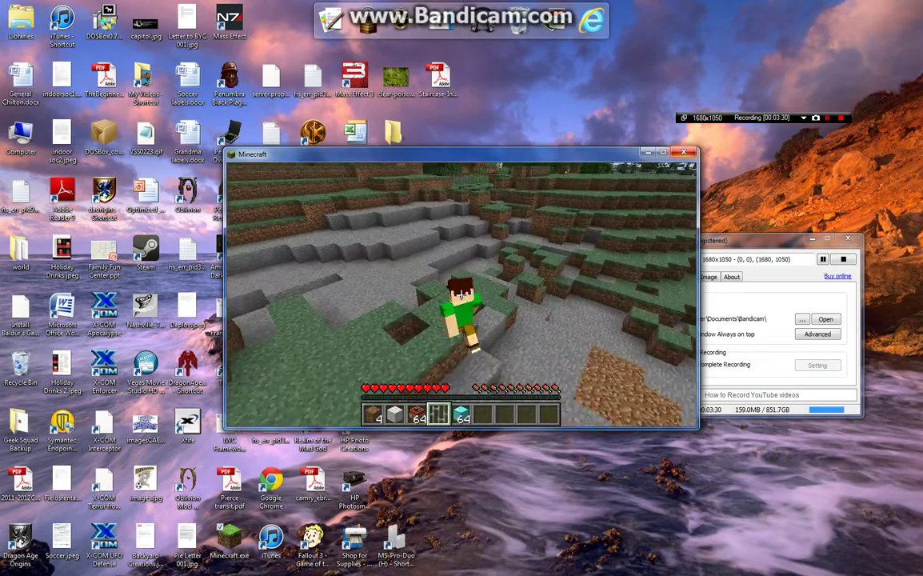
key(w)
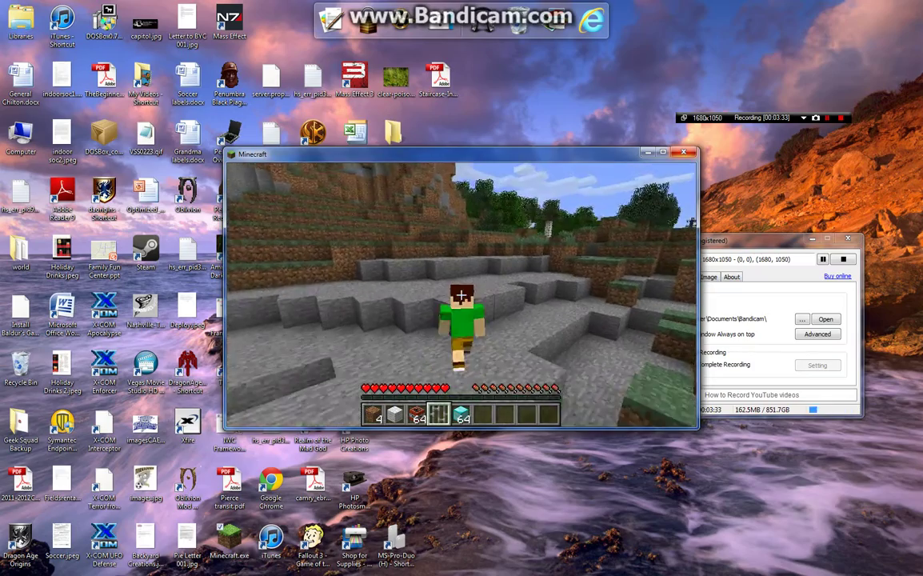